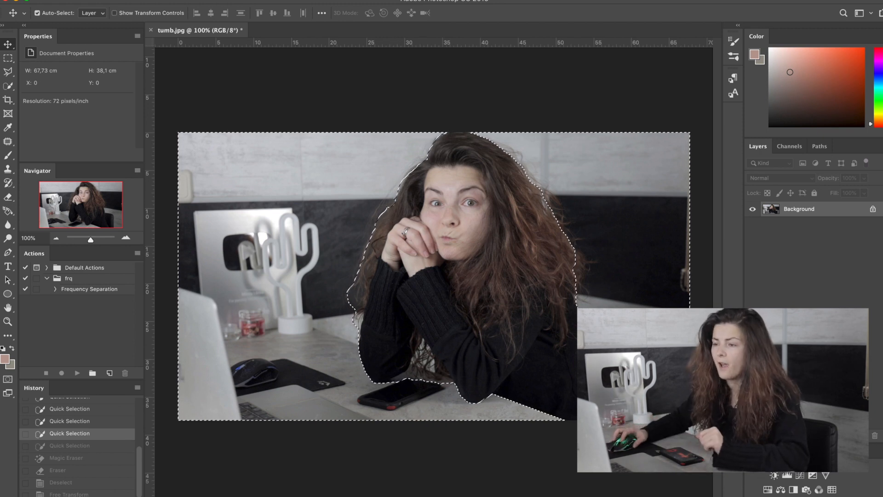
Step: Feather the background selection with a radius of 5 pixels
click(226, 0)
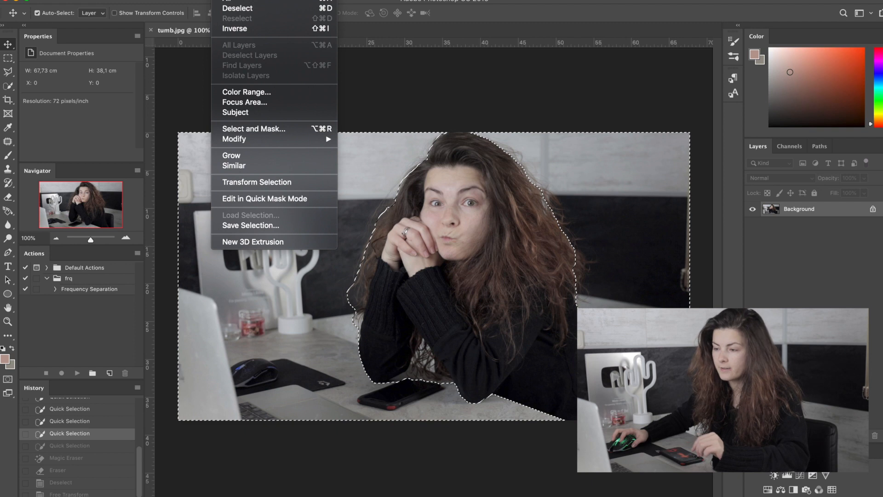
mouse_move(253, 138)
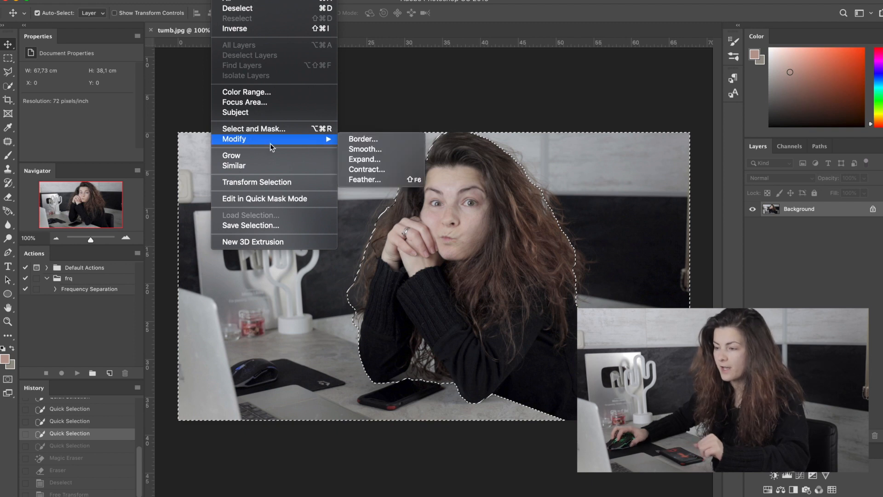
click(363, 180)
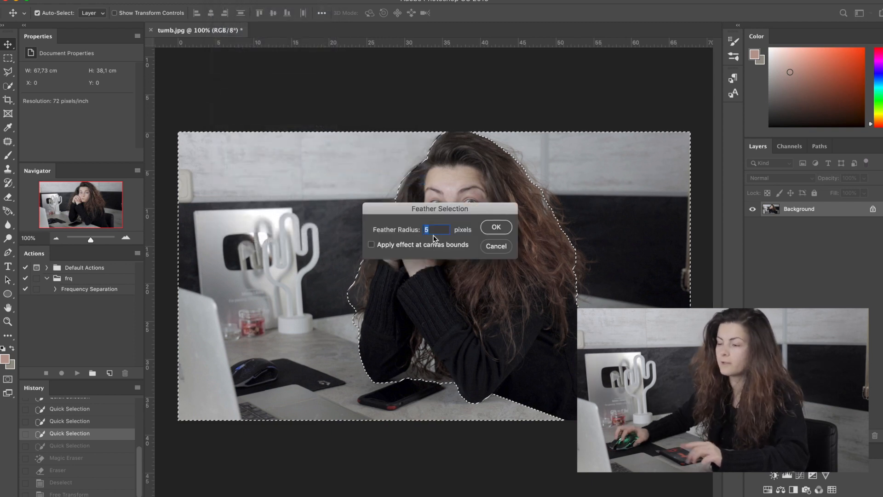
key(Return)
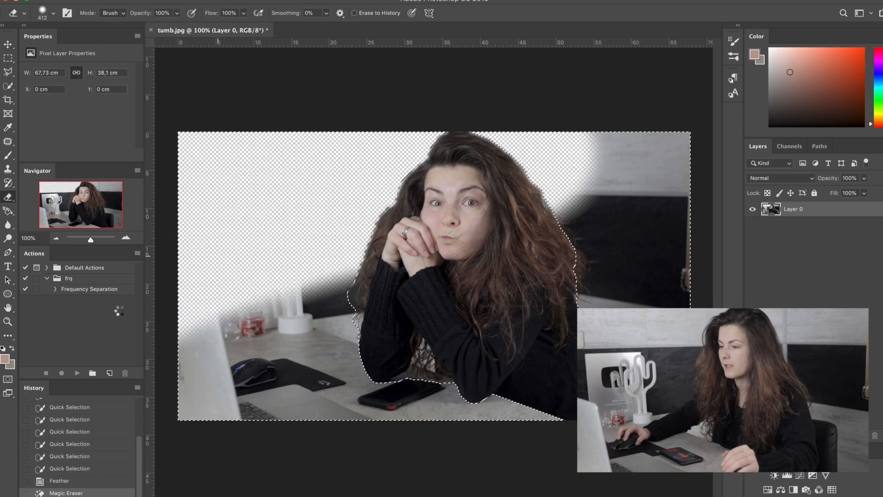
Step: Erase the entire selected background around the woman and clear the selection
mouse_move(116, 310)
mouse_down()
mouse_move(82, 372)
mouse_move(463, 341)
mouse_move(594, 368)
mouse_up()
click(224, 1)
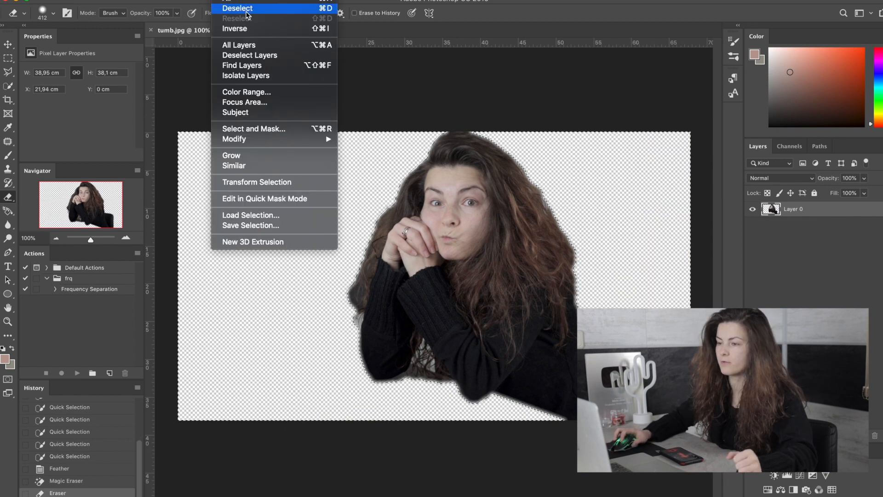
click(237, 8)
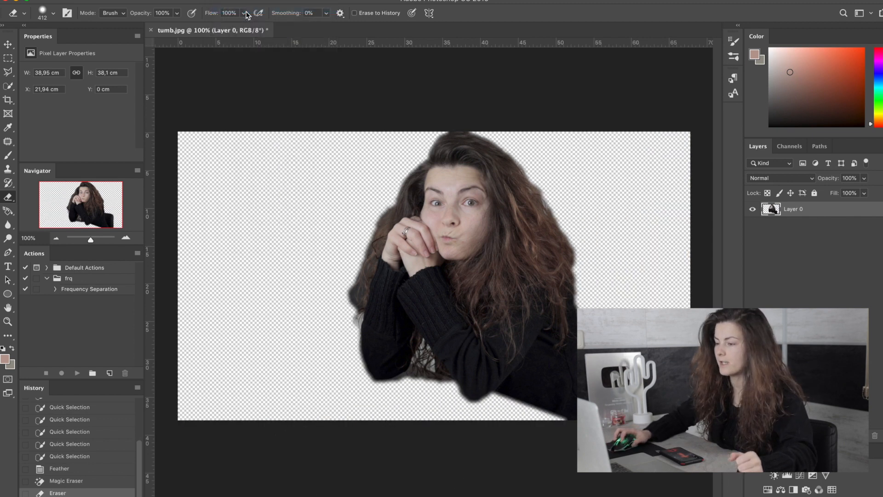
Step: Free Transform the cut-out woman: enlarge her to about 126%, rotate her about -4.07°, and shift her toward the canvas's right side
click(10, 45)
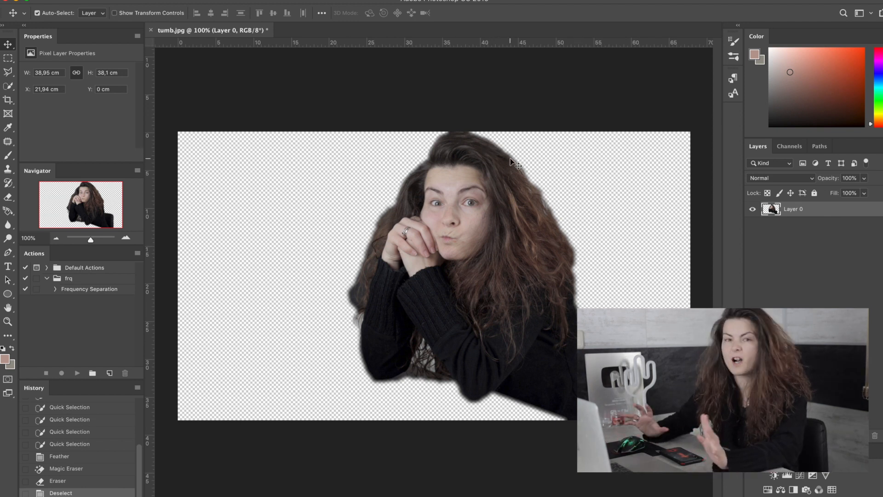
key(ctrl+t)
drag(343, 419, 248, 472)
drag(411, 246, 508, 247)
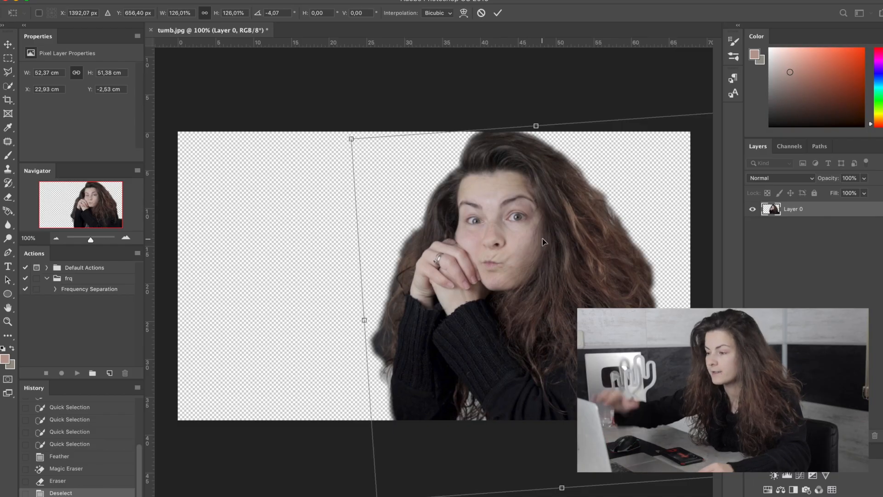
key(Return)
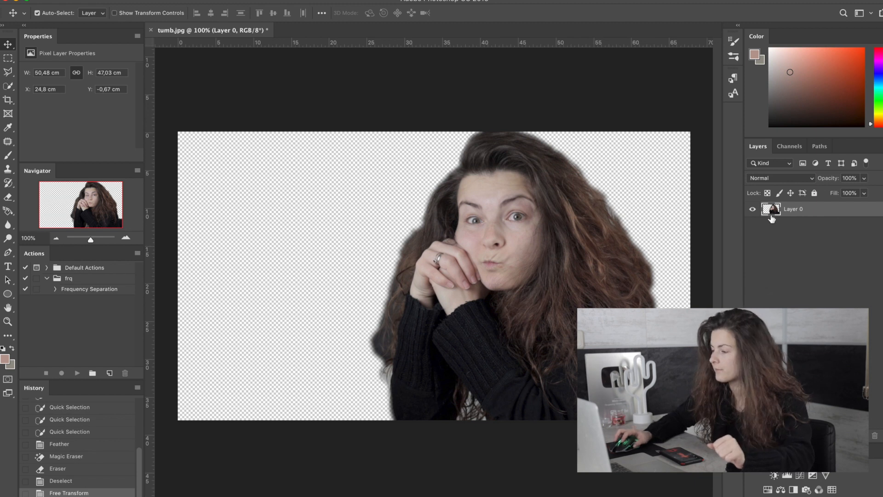
Step: Add an Outer Glow layer style to Layer 0 and choose white (ffffff) as the glow color
double_click(773, 211)
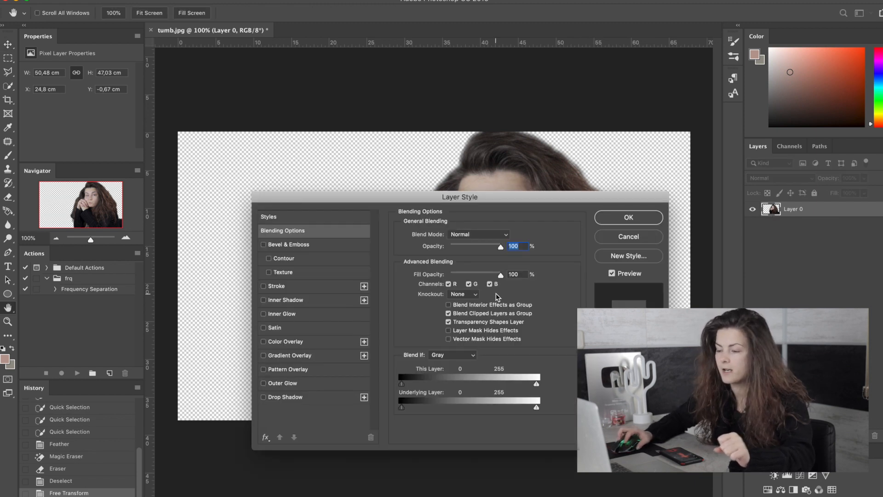
click(292, 384)
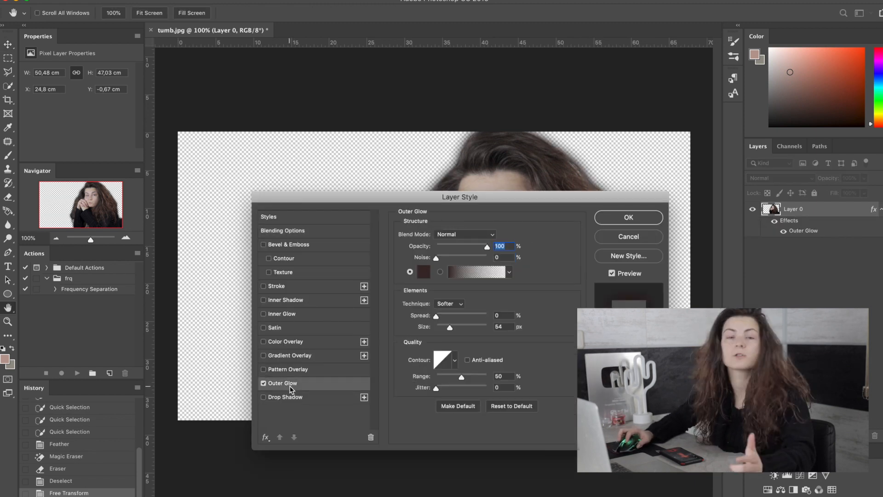
drag(427, 197, 162, 91)
click(161, 168)
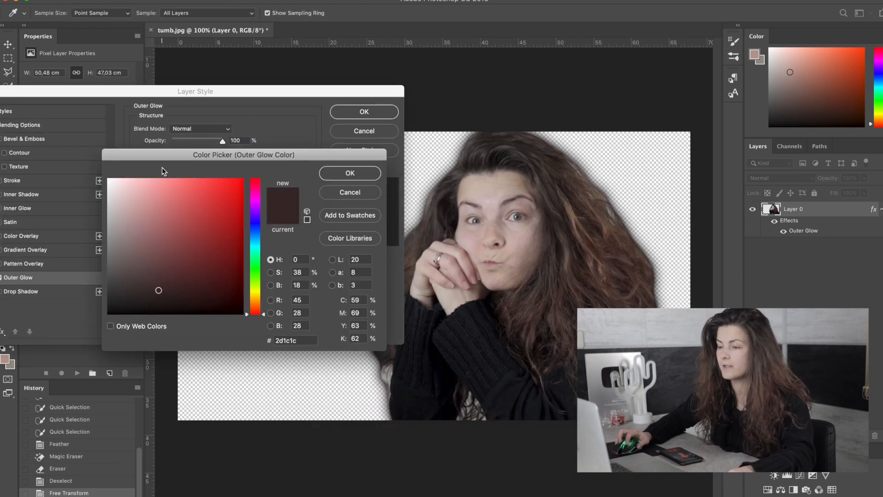
mouse_move(193, 198)
mouse_down()
mouse_move(213, 207)
mouse_move(177, 217)
mouse_move(154, 236)
mouse_move(190, 213)
mouse_move(201, 227)
mouse_move(109, 179)
mouse_up()
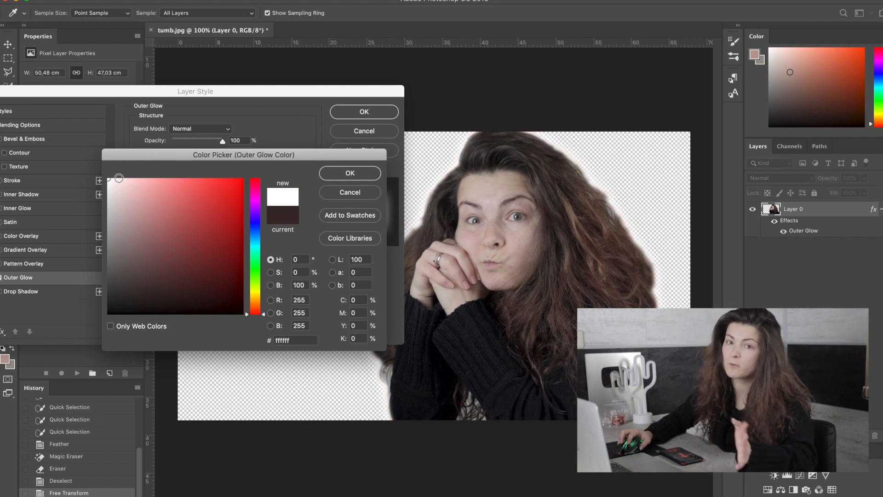
click(364, 174)
key(Return)
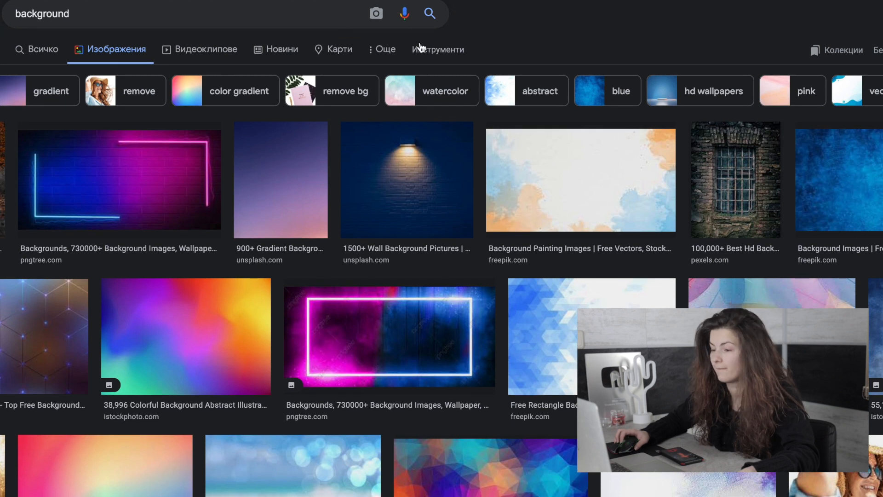
Step: Switch to the browser's "background" image results, choose a colorful background picture and save it as background.jpeg
scroll(621, 145, down, 6)
click(621, 146)
right_click(709, 232)
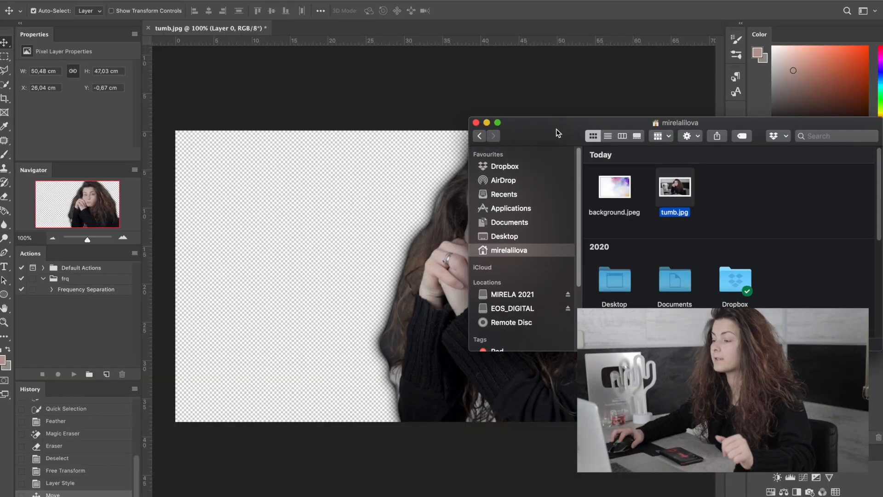
Step: Place background.jpeg from Finder into the Photoshop document and size it to cover the whole canvas
drag(609, 196, 331, 256)
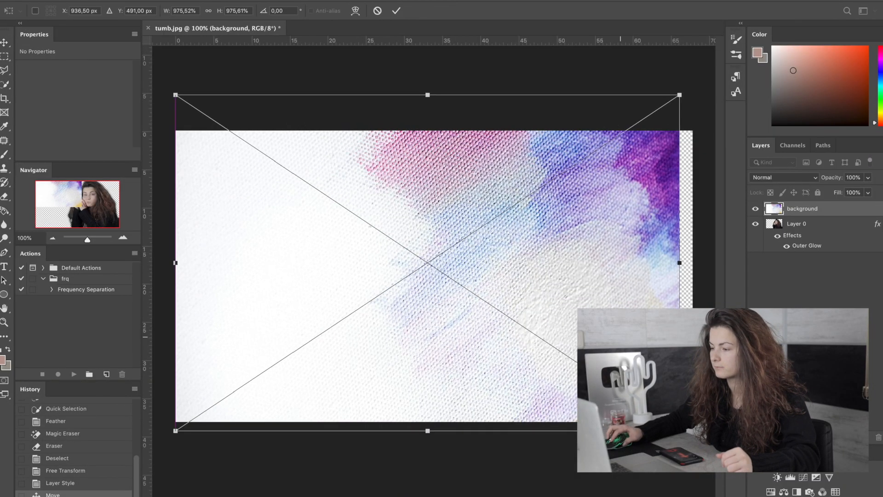
drag(414, 258, 436, 266)
key(Return)
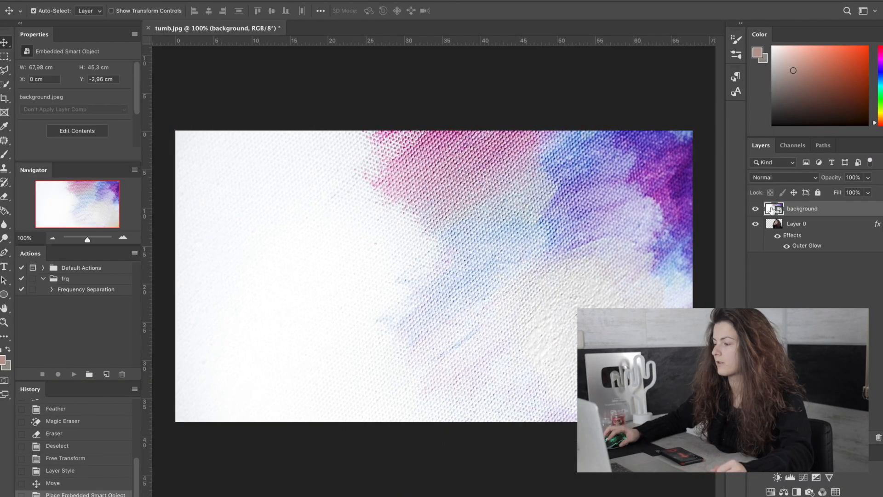
Step: Move the background layer below Layer 0 and turn it around with Free Transform so its purple area lies at the canvas's lower left
drag(798, 209, 771, 298)
key(ctrl+t)
mouse_move(305, 119)
mouse_down()
mouse_move(299, 198)
mouse_move(412, 309)
mouse_move(508, 309)
mouse_up()
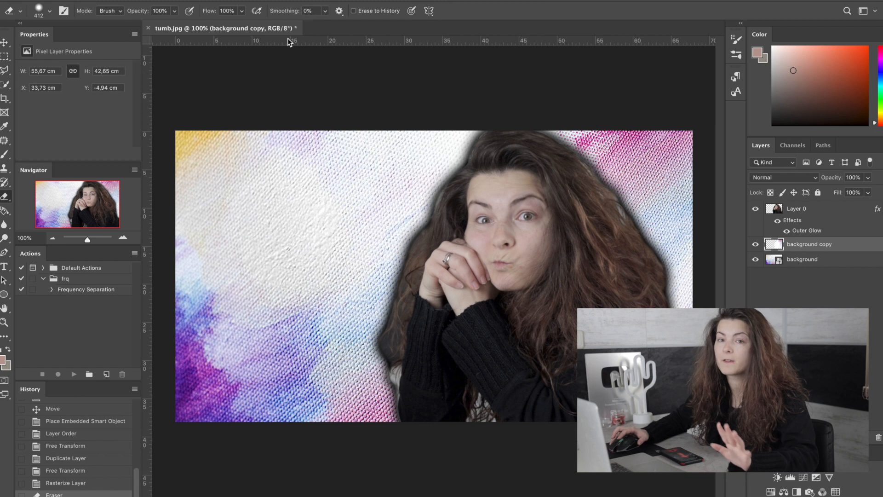
Step: Save the finished composite as the image 1.jpg
click(4, 43)
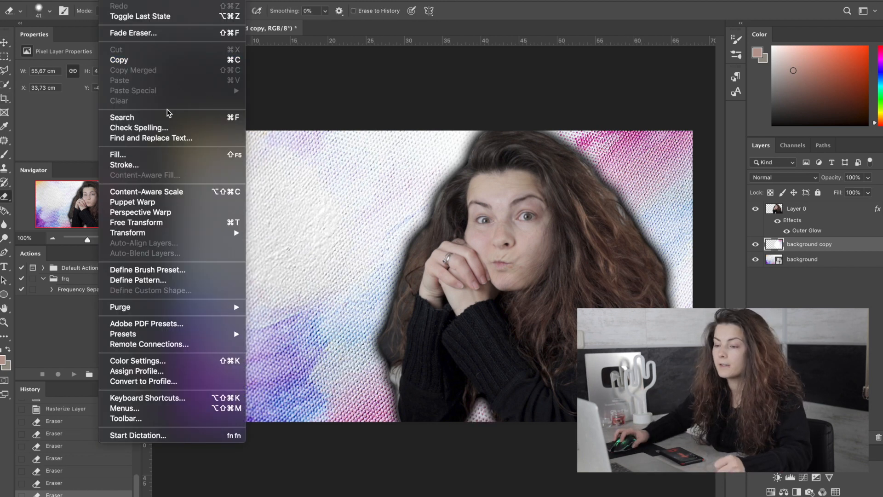
mouse_move(87, 1)
click(103, 96)
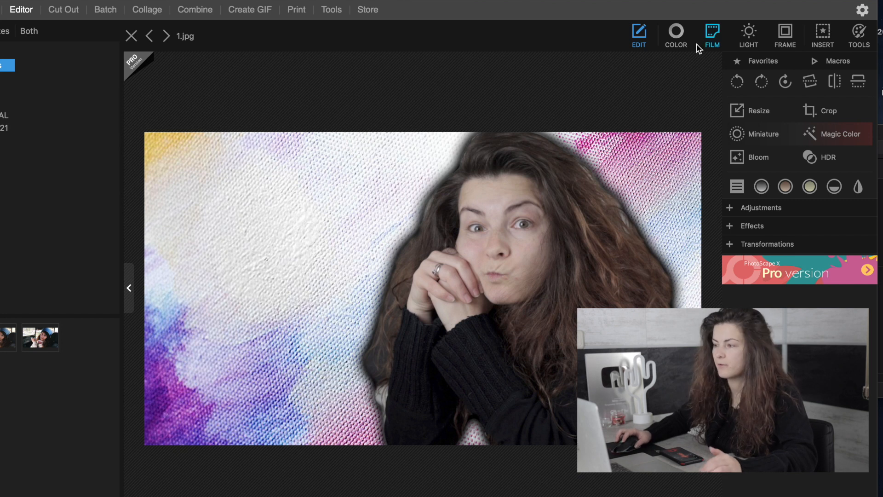
Step: In PhotoScape X, add a thin double-line frame and arrange HOW, I MAKE, MY and THUMBNAILS as separate Marker Felt texts with black outlines
click(787, 44)
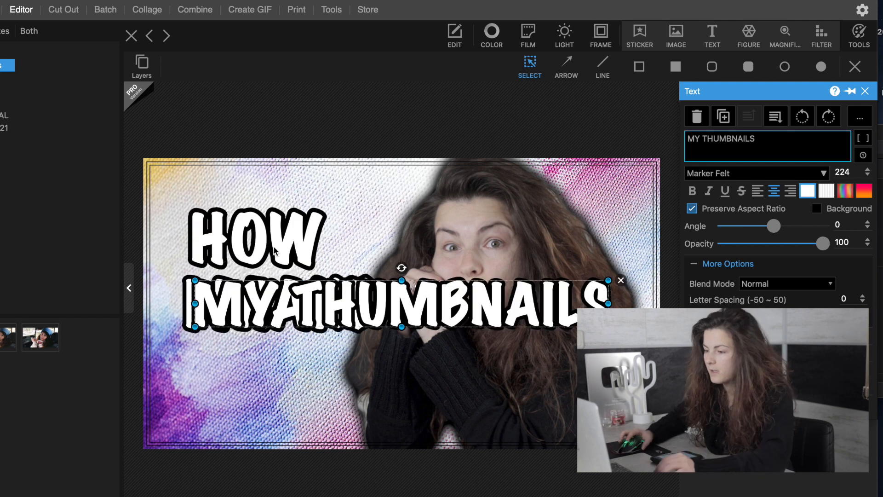
click(272, 215)
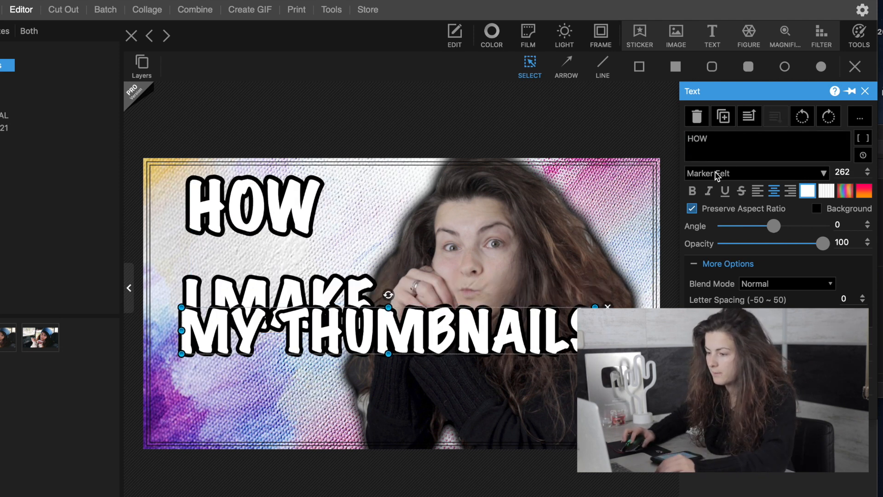
click(340, 325)
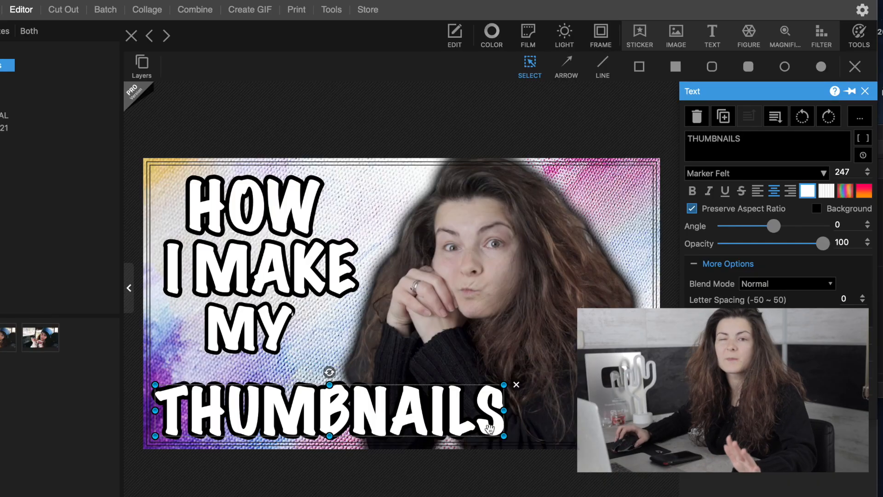
drag(412, 411, 396, 408)
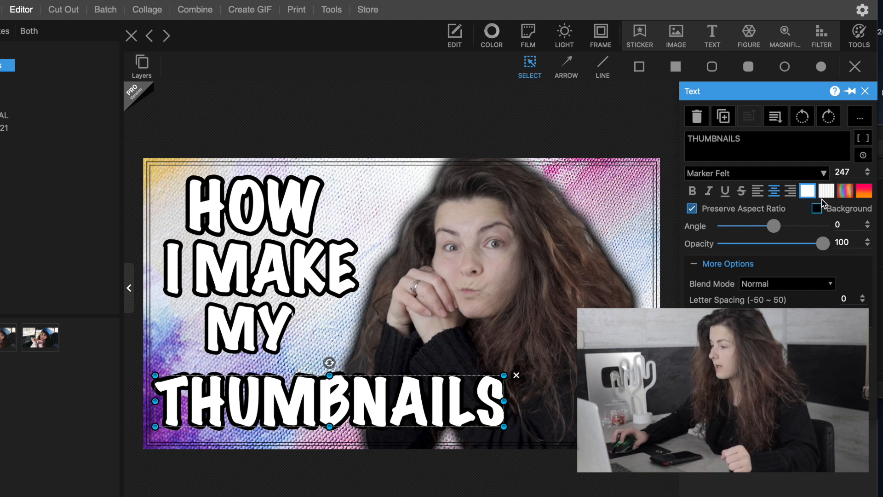
Step: Match the title words to font size 247, then stagger and slightly tilt them on the image's left side
double_click(843, 173)
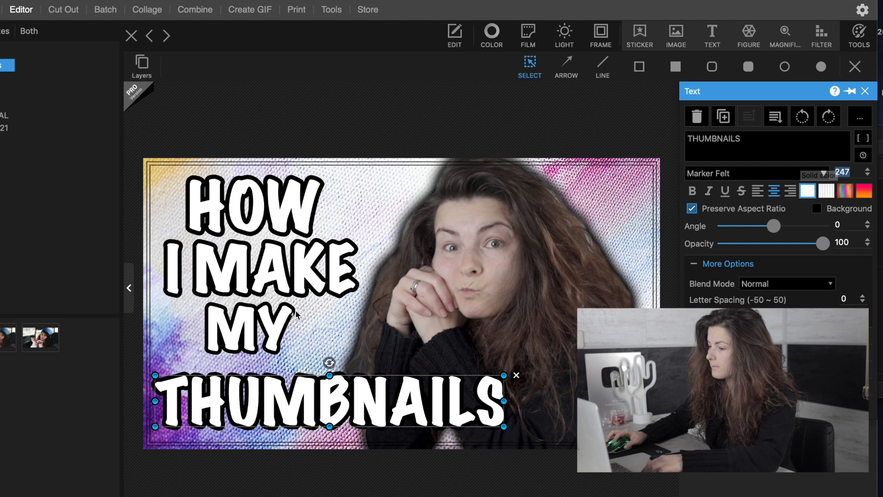
drag(270, 330, 224, 339)
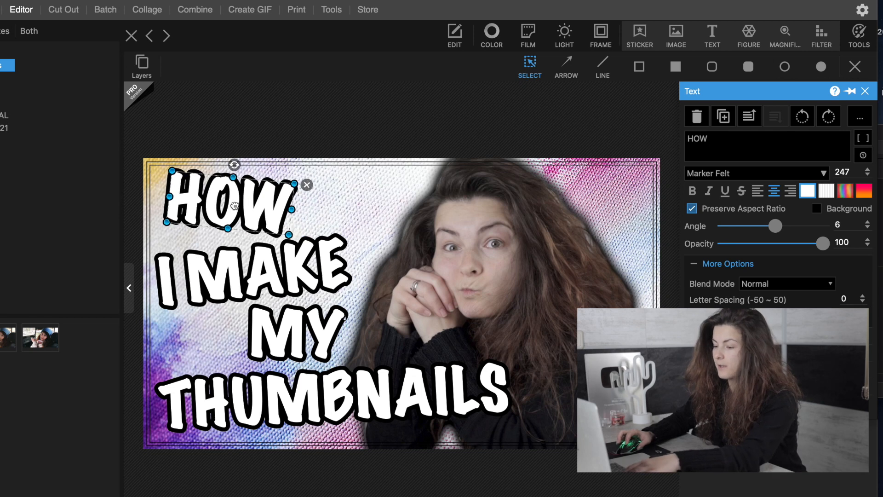
click(549, 336)
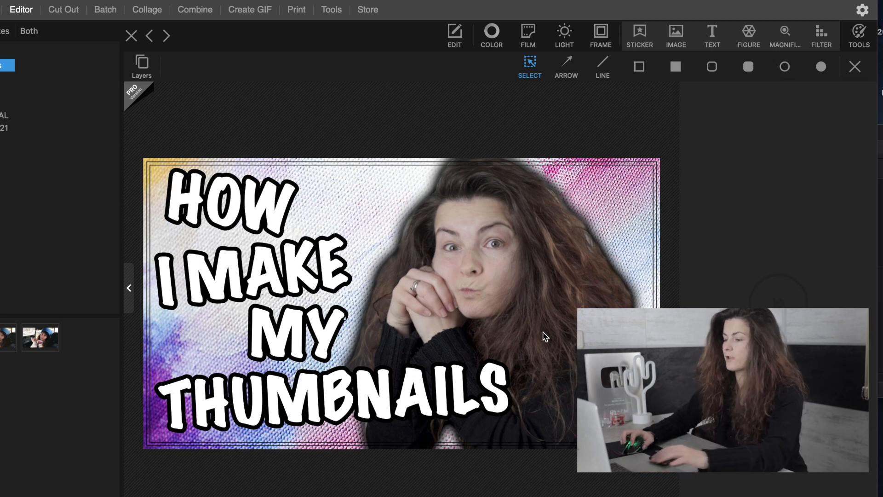
click(230, 202)
drag(236, 166, 234, 166)
Step: Draw a filled rectangle over HOW, send it to the back, tilt it to about 2°, and color it light pink
click(676, 66)
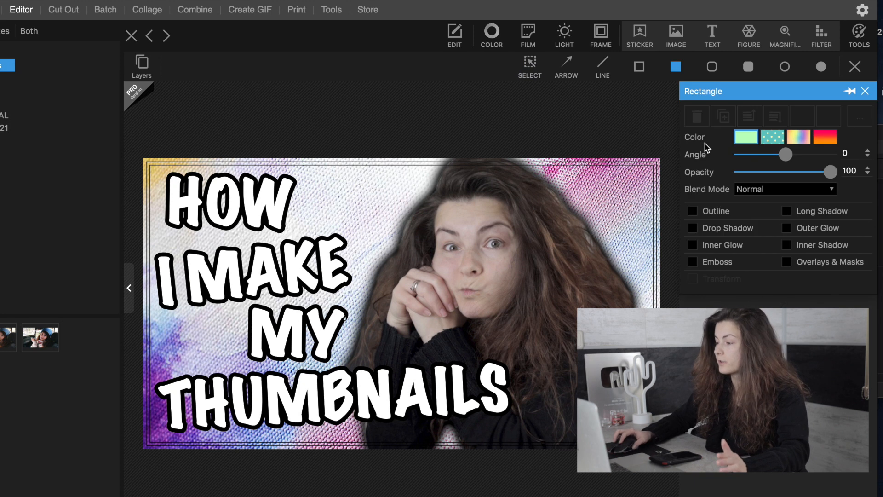
drag(196, 189, 299, 233)
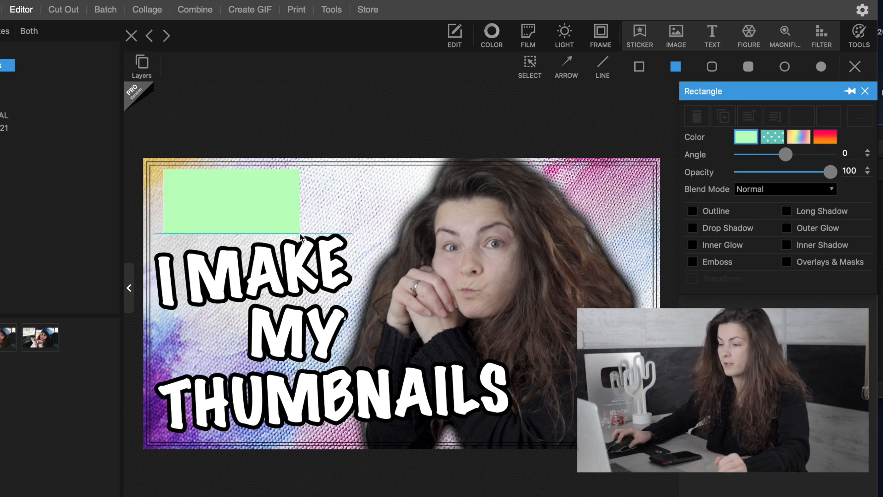
right_click(251, 201)
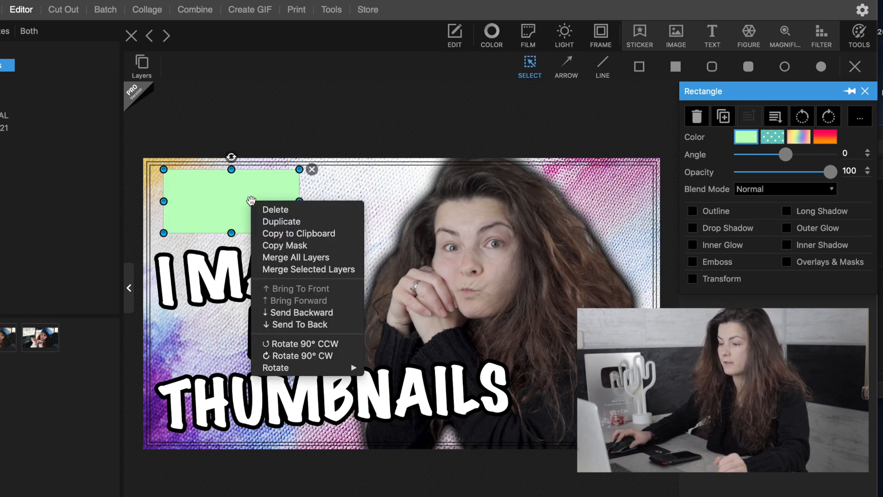
click(303, 324)
drag(294, 229, 290, 225)
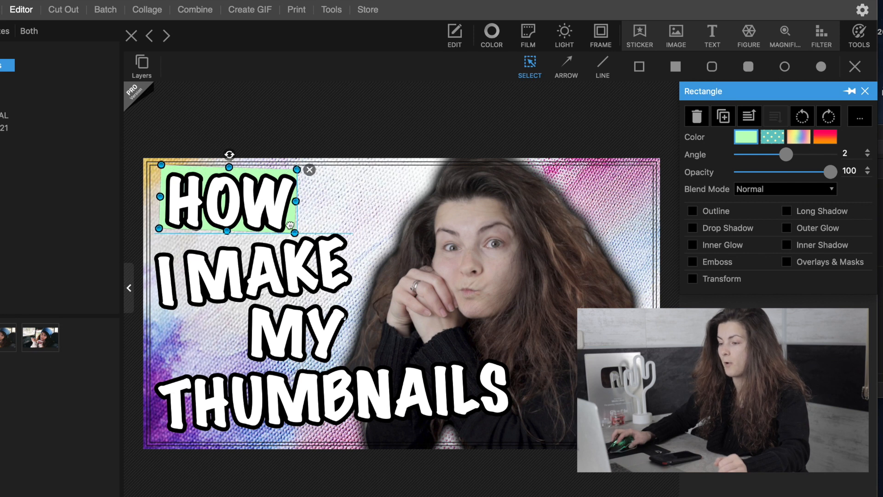
click(746, 137)
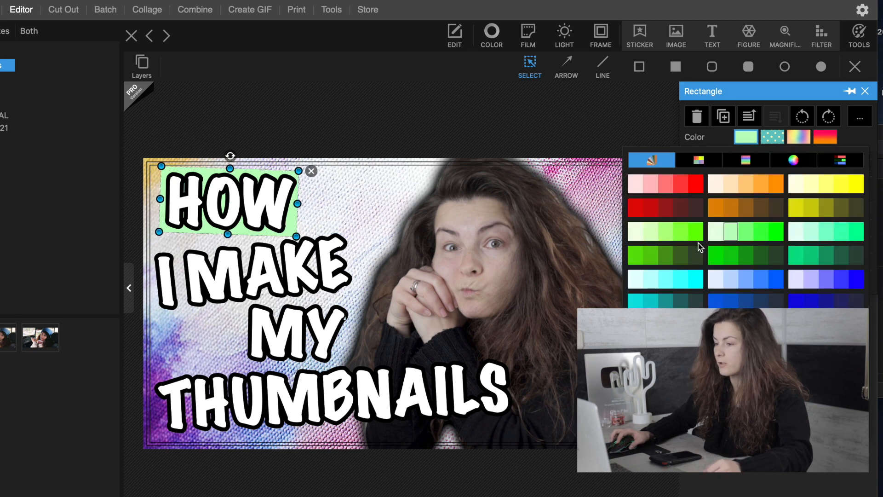
click(732, 327)
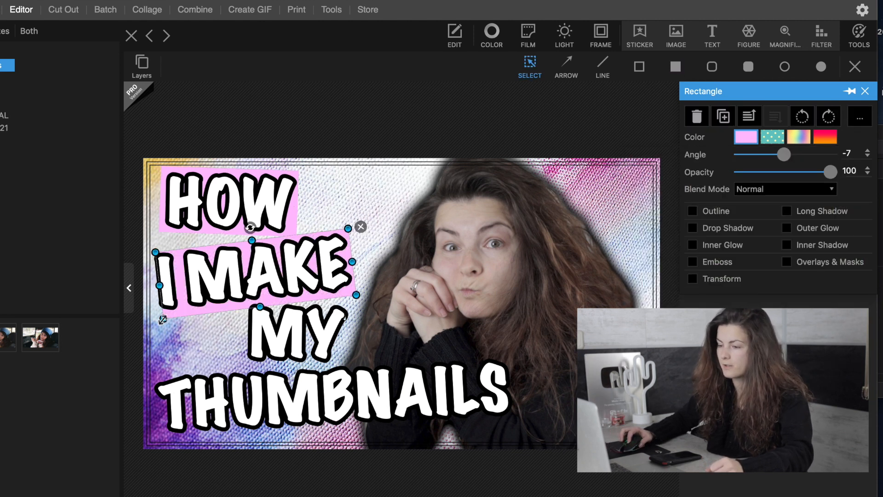
Step: Resize the pink rectangle tilted -7° behind I MAKE so that it frames the words
drag(162, 319, 158, 322)
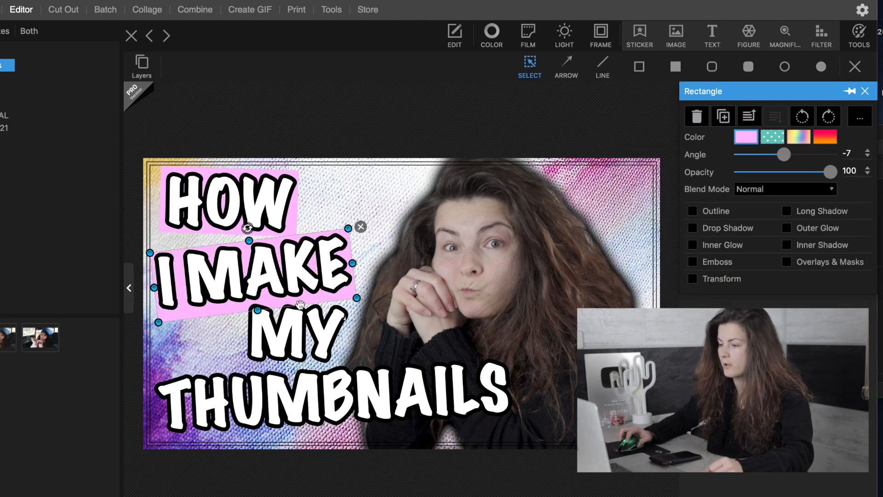
drag(359, 298, 357, 293)
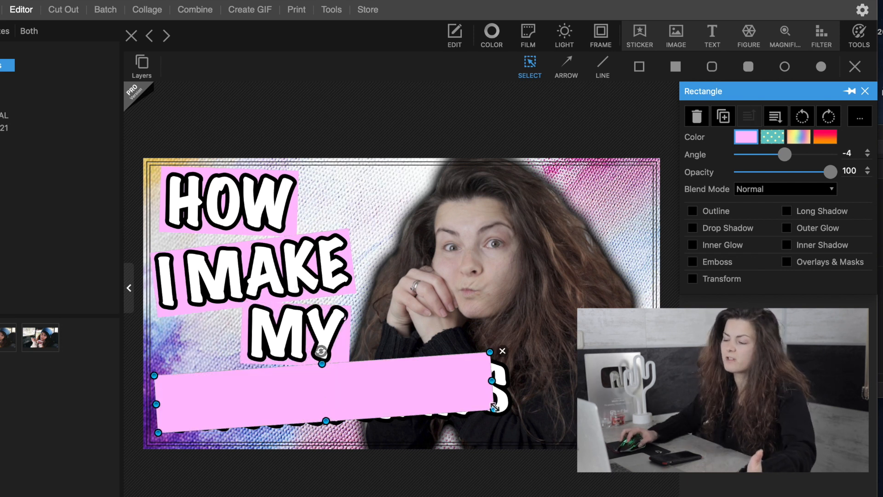
Step: Resize the pink rectangle to span THUMBNAILS, send it to the back, and rotate it slightly to fit behind the word
drag(495, 407, 514, 412)
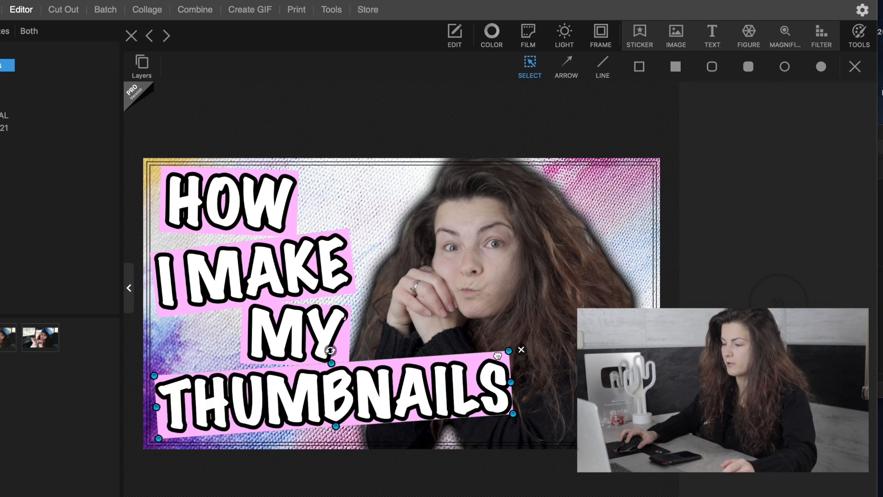
click(497, 355)
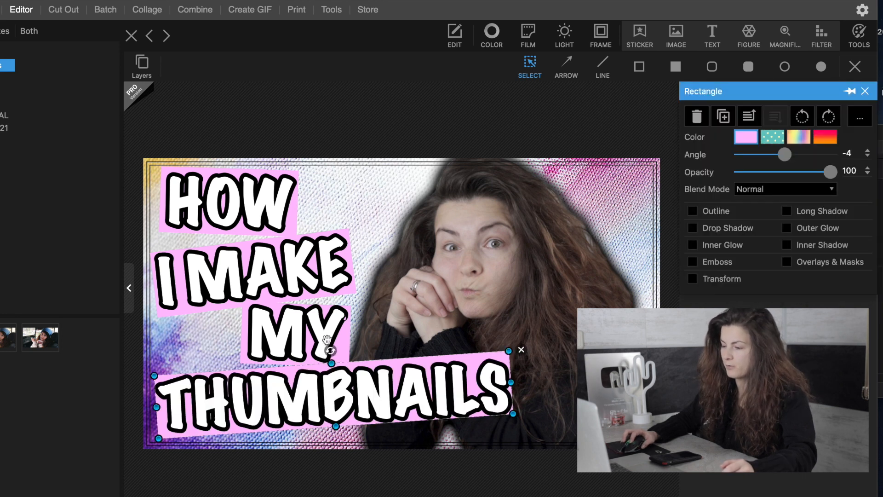
drag(330, 350, 333, 352)
drag(511, 358, 511, 360)
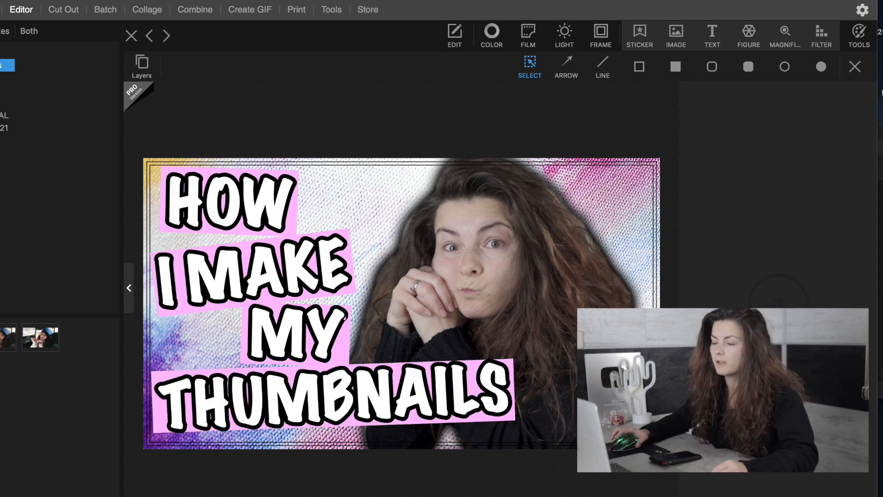
Step: Add outlined teal and pink double-spiral stickers beside the title near HOW and MY, and beside the woman's hair
click(641, 36)
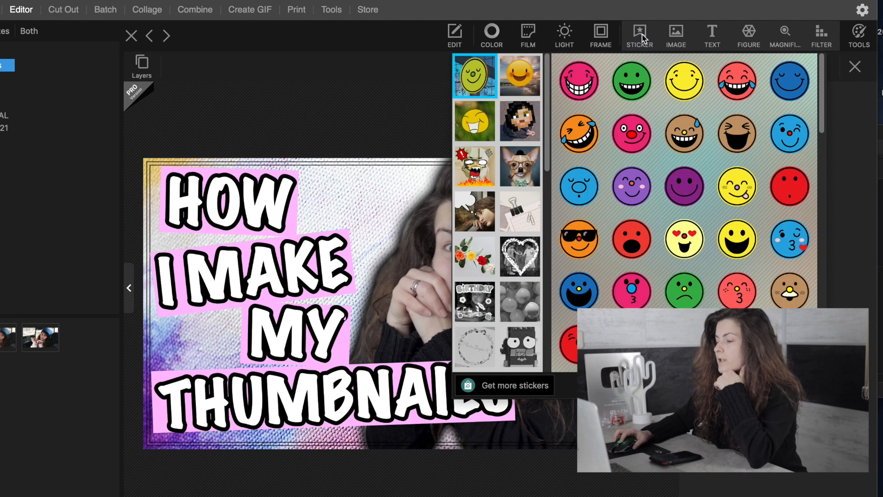
click(477, 222)
click(475, 167)
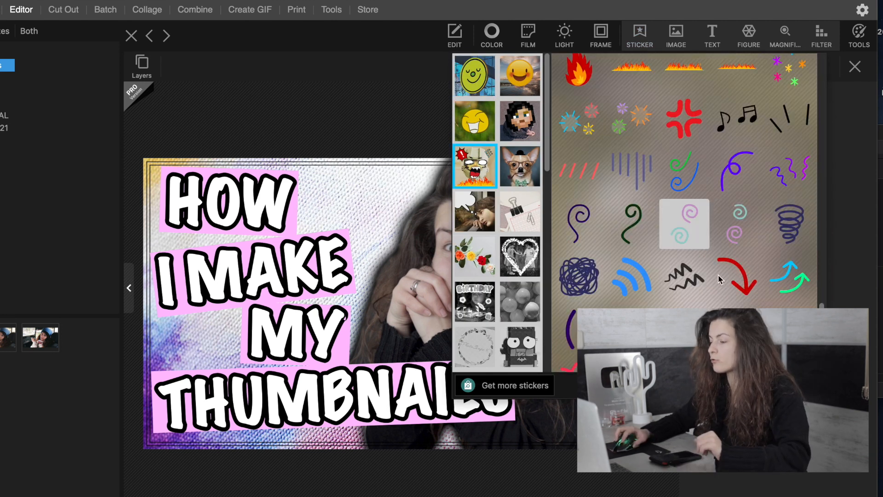
click(697, 248)
drag(402, 253, 358, 288)
drag(259, 334, 179, 338)
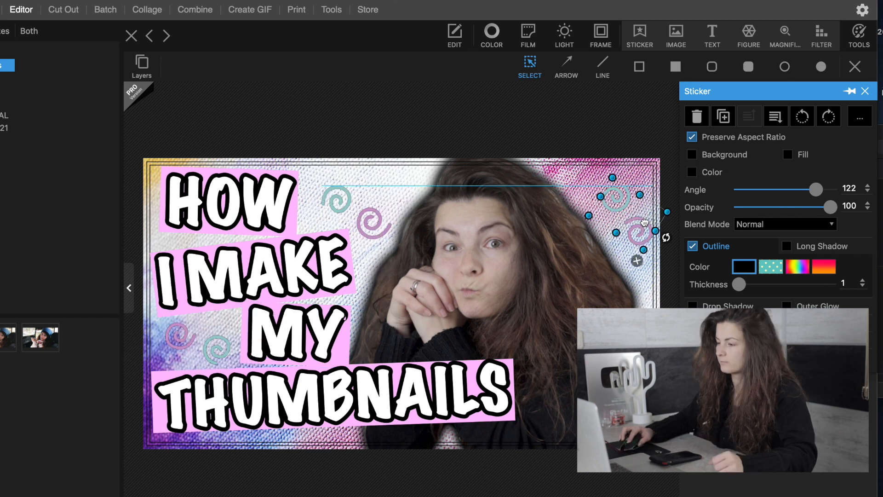
drag(645, 222, 572, 176)
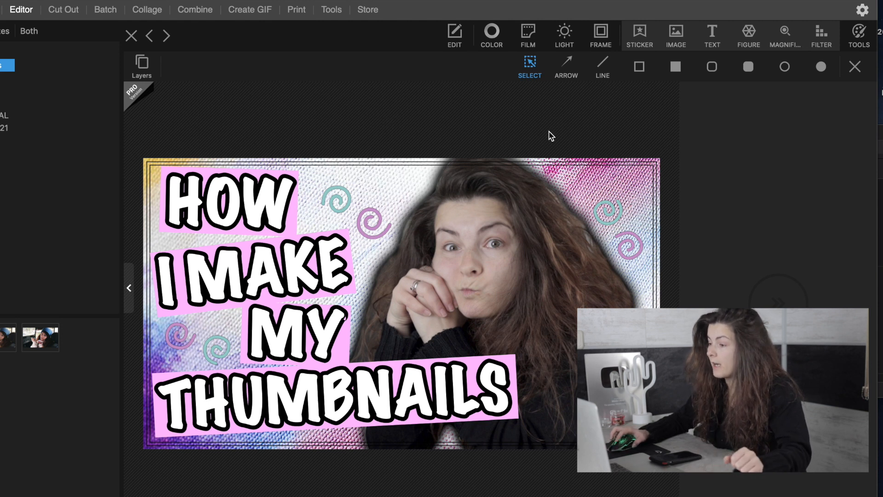
Step: Brighten the image edges with light leak 011 on both sides and add the blue glow of light leak 004
click(564, 37)
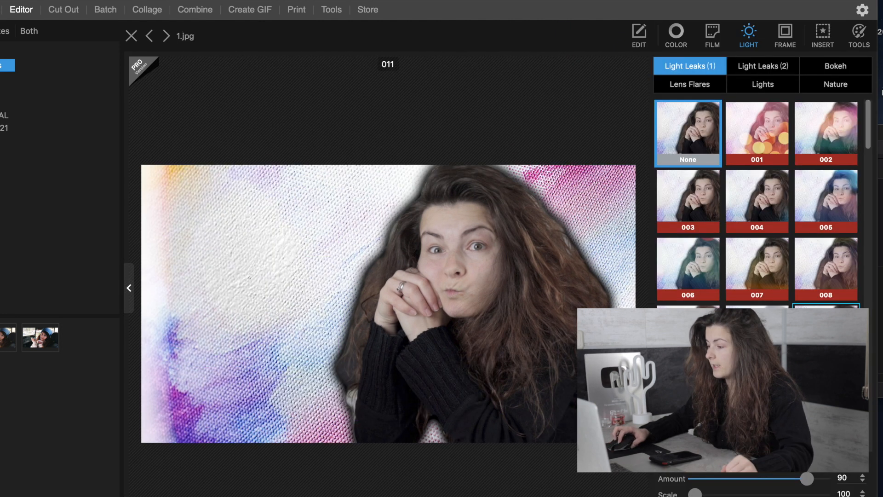
click(826, 337)
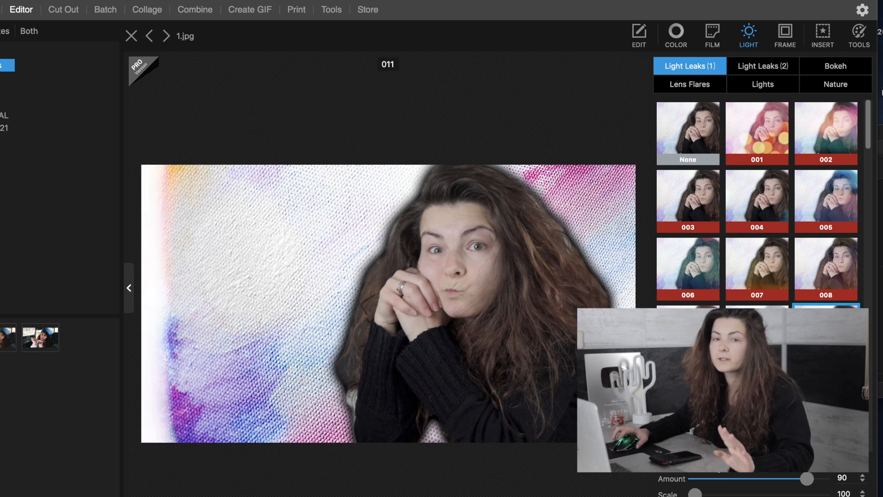
click(827, 337)
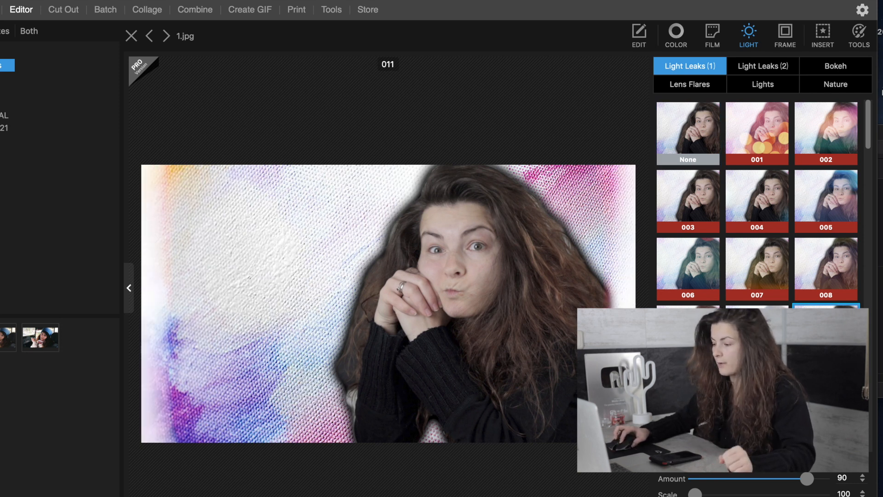
click(731, 207)
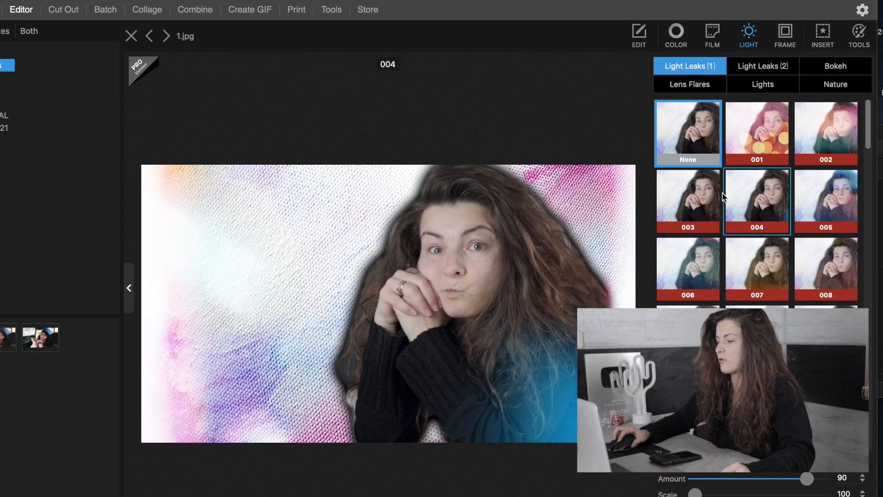
click(718, 213)
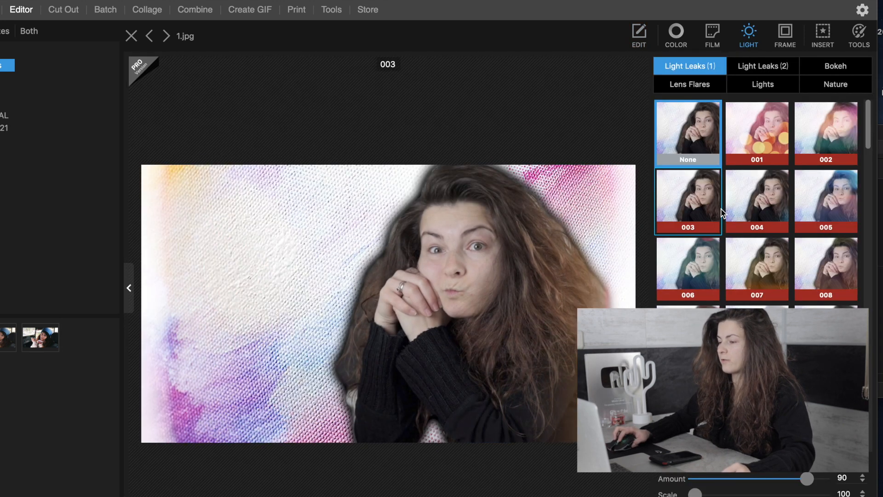
click(731, 142)
click(754, 201)
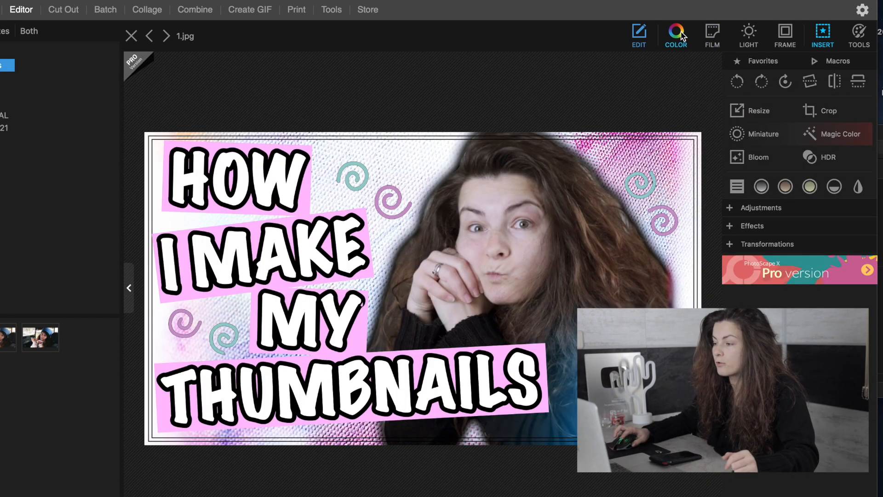
Step: Set the image's Clarity to 16 and slightly raise its Vibrance
click(677, 32)
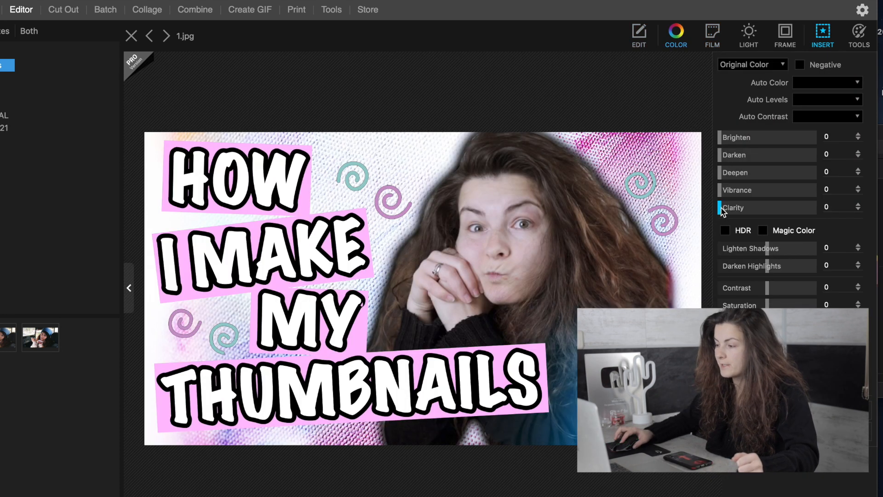
drag(726, 211, 737, 212)
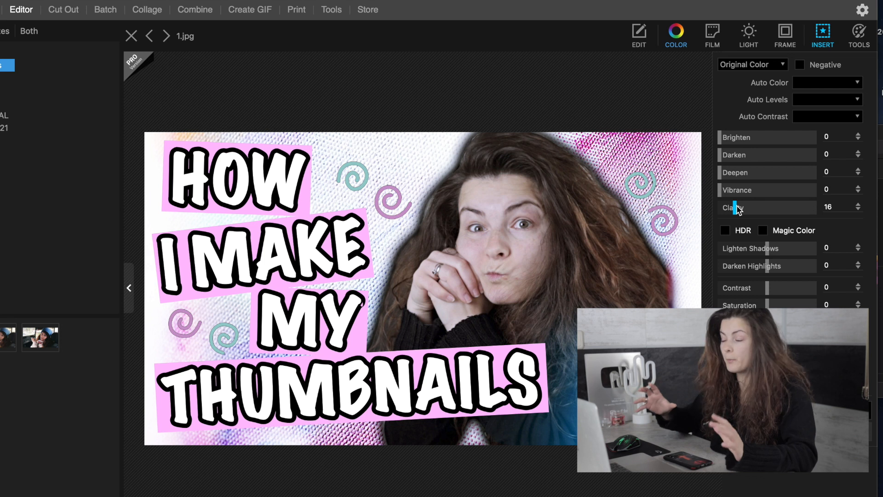
drag(724, 190, 727, 193)
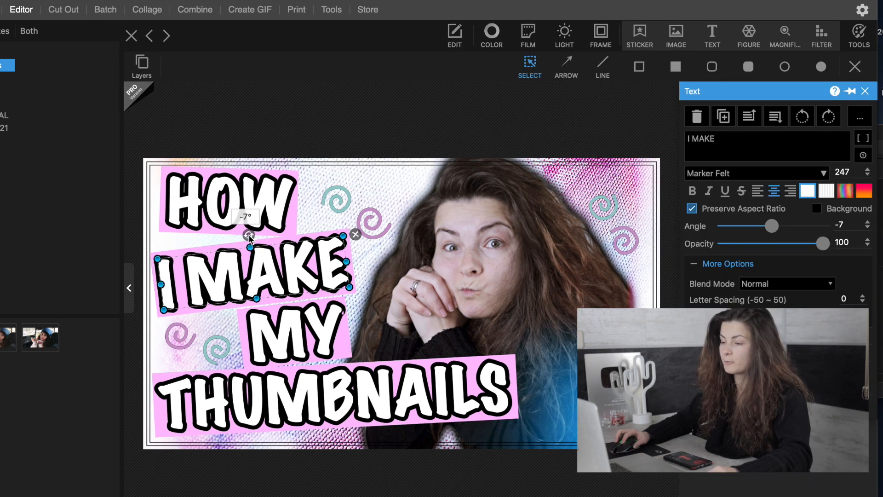
Step: Tilt the pink rectangle behind HOW to -4° and the HOW text to -5°, realigning the two
click(406, 275)
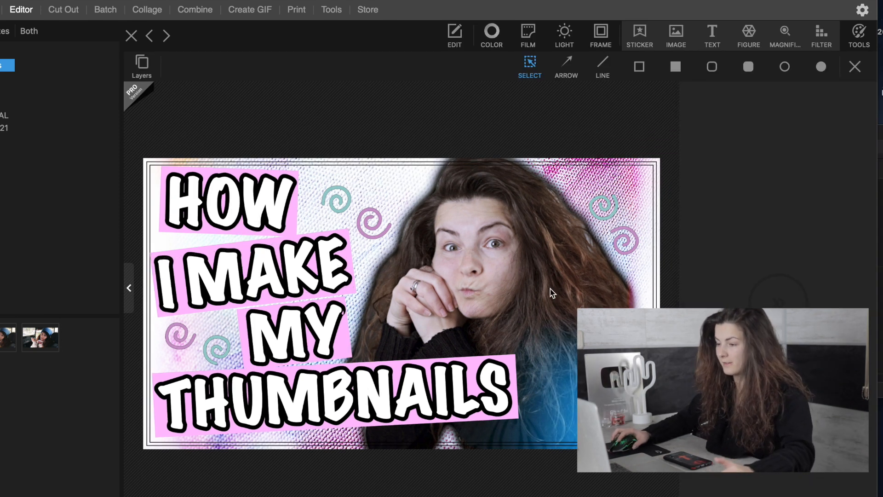
click(335, 199)
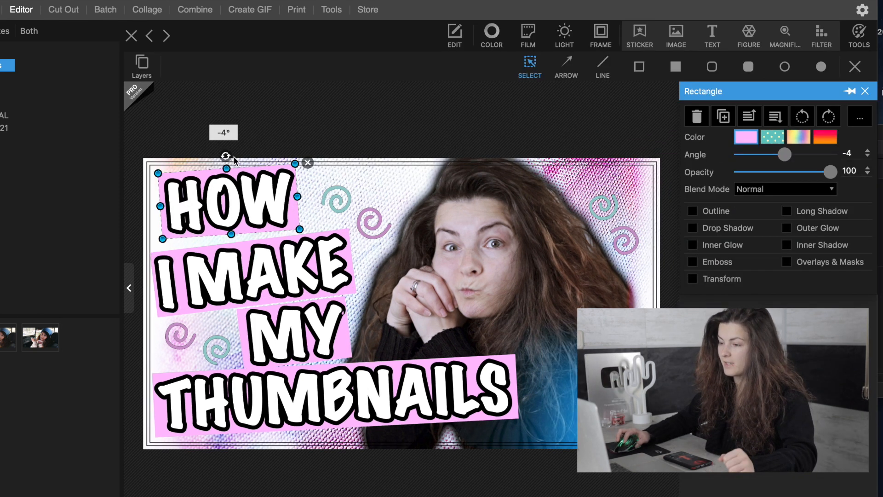
click(352, 185)
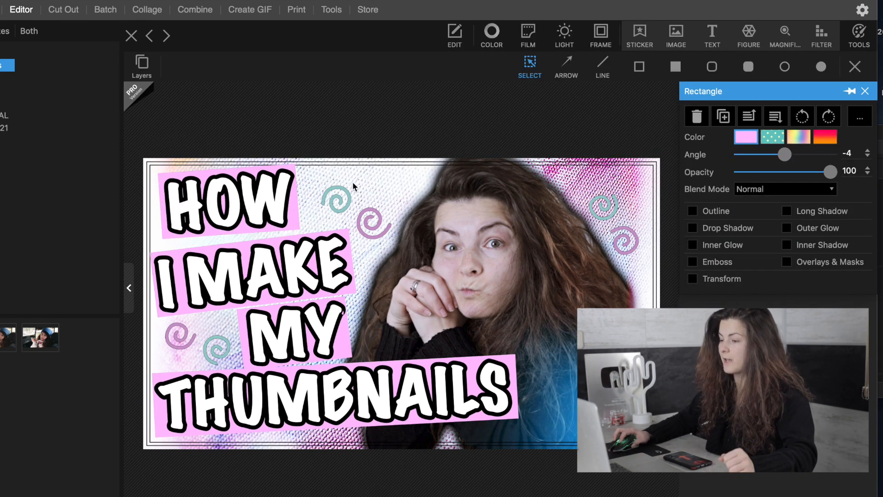
click(279, 191)
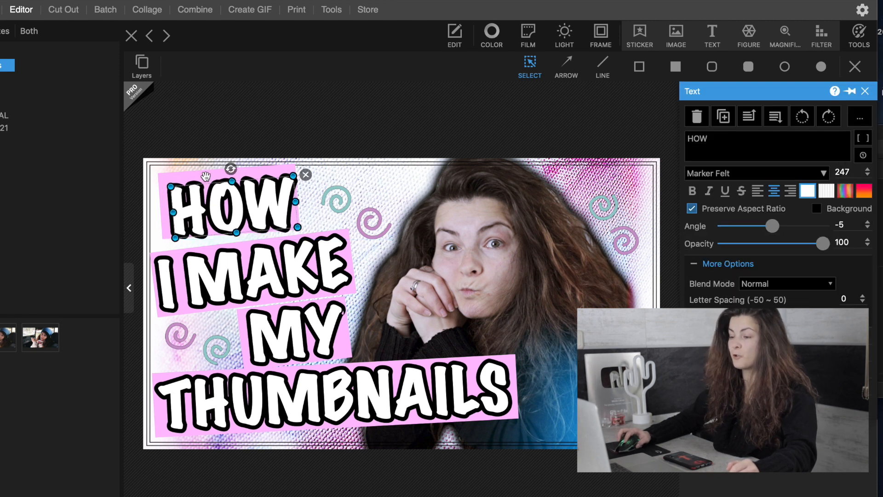
click(206, 176)
click(334, 211)
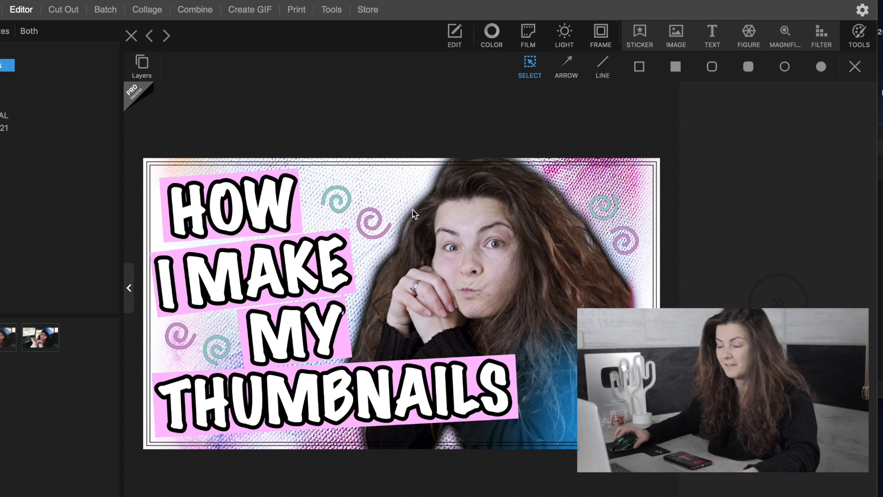
Step: Save the finished thumbnail image
key(ctrl+s)
click(252, 210)
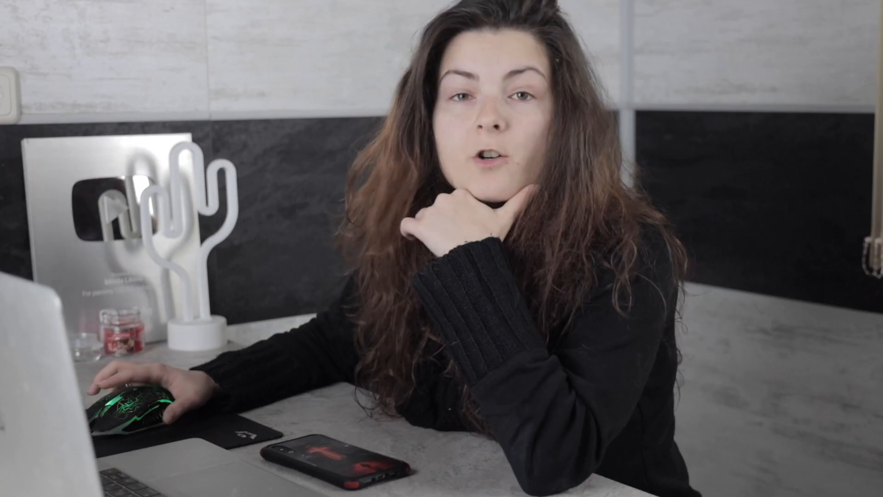